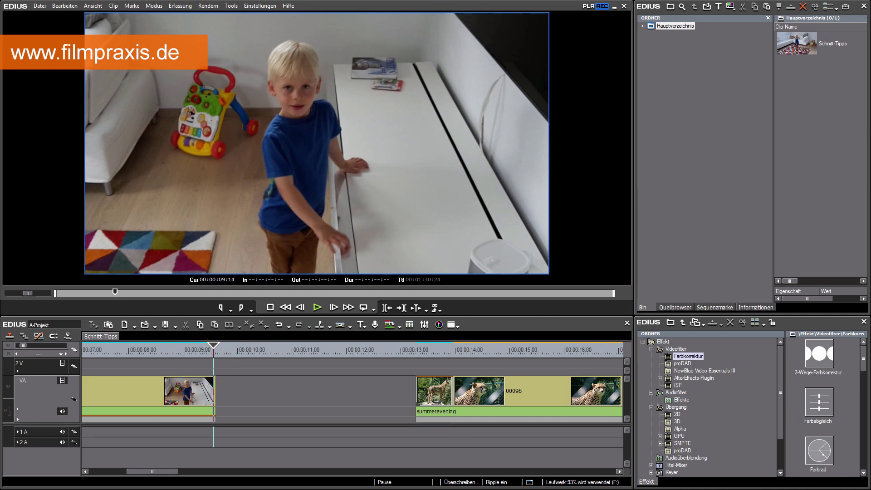
- Play the cut between the two cheetah shots twice, starting from the gap before the wide shot
{"action": "left_click_drag", "start_coordinate": [412, 349], "coordinate": [404, 352]}
{"action": "left_click", "coordinate": [317, 308]}
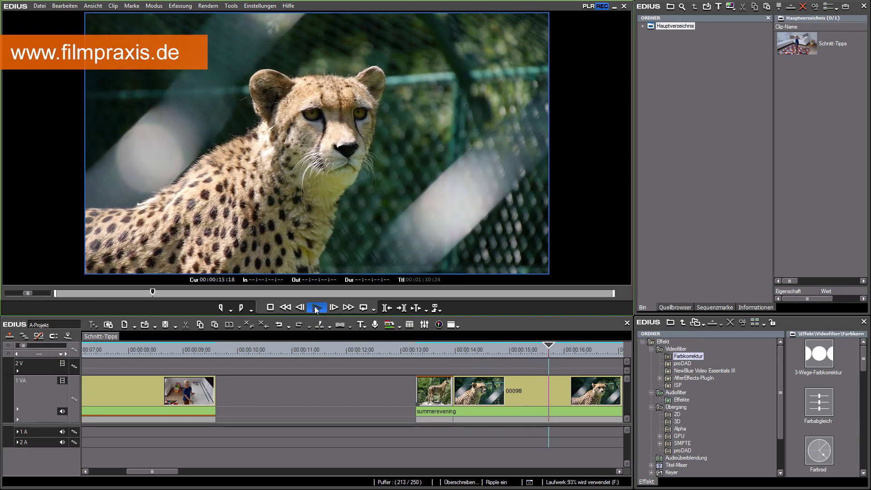
{"action": "key", "text": "space"}
{"action": "left_click", "coordinate": [381, 353]}
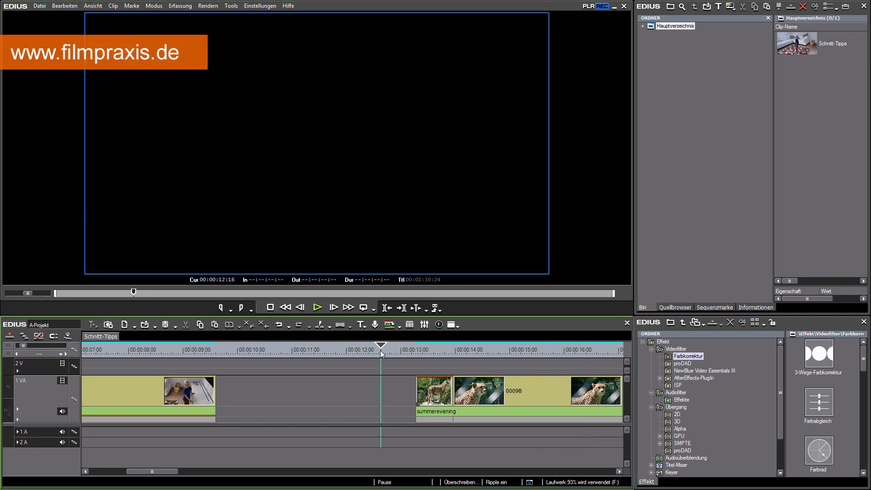
{"action": "left_click", "coordinate": [315, 309]}
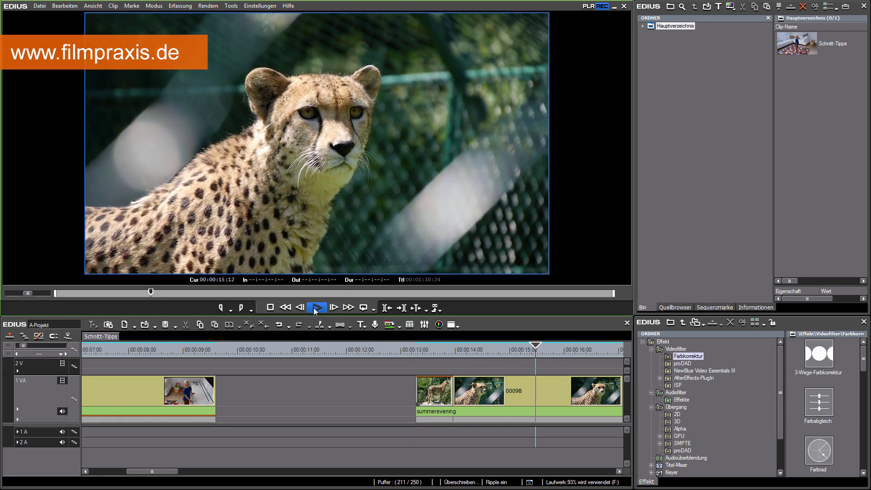
{"action": "left_click", "coordinate": [315, 308]}
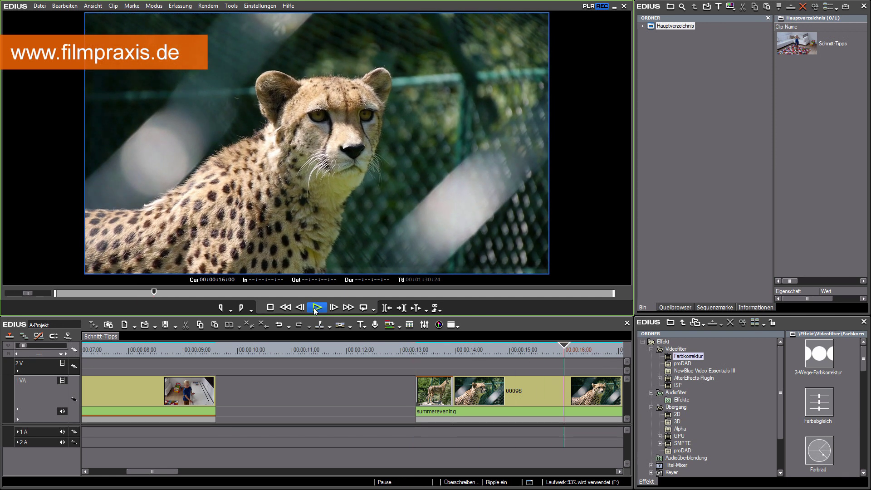
- Examine the wide cheetah shot and replay its cut to the close-up in clip 00098
{"action": "left_click", "coordinate": [428, 351]}
{"action": "mouse_move", "coordinate": [430, 353]}
{"action": "left_mouse_down"}
{"action": "mouse_move", "coordinate": [455, 363]}
{"action": "mouse_move", "coordinate": [430, 352]}
{"action": "left_mouse_up"}
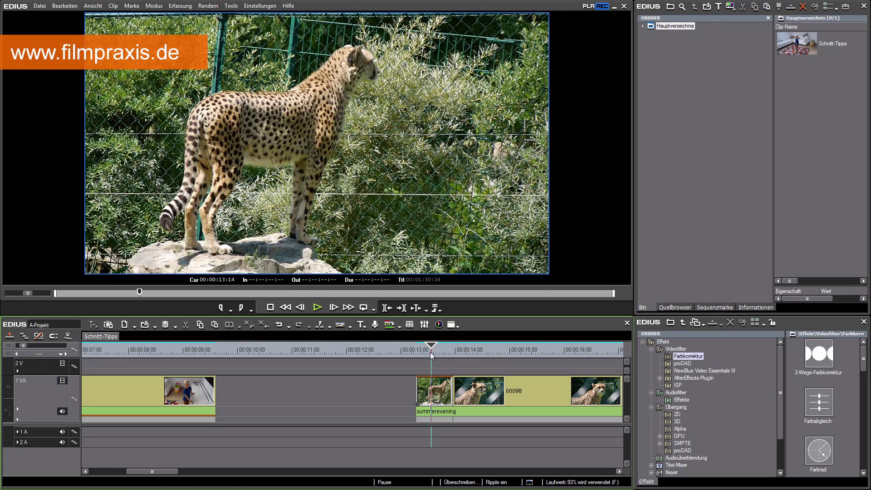
{"action": "left_click_drag", "start_coordinate": [430, 352], "coordinate": [413, 348]}
{"action": "left_click", "coordinate": [318, 308]}
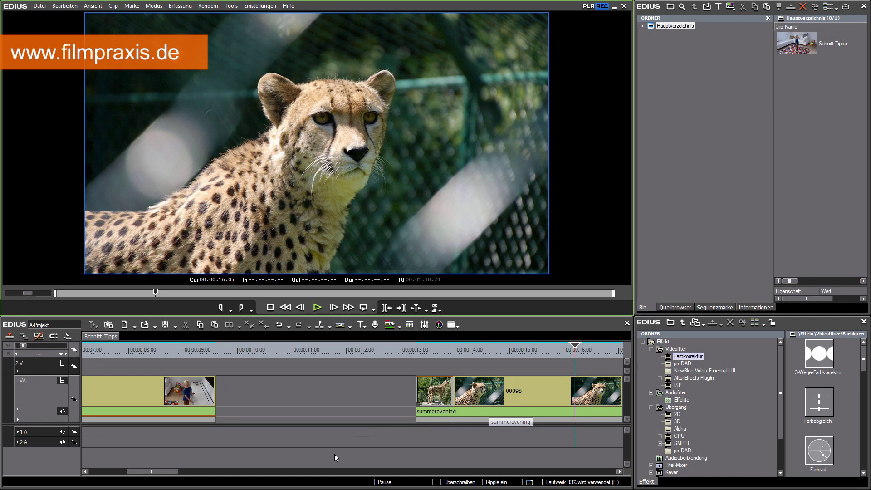
- Play the trampoline sequence from the gap before clip 00068 and return to its wide shot
{"action": "left_click_drag", "start_coordinate": [175, 471], "coordinate": [230, 474]}
{"action": "left_click", "coordinate": [188, 351]}
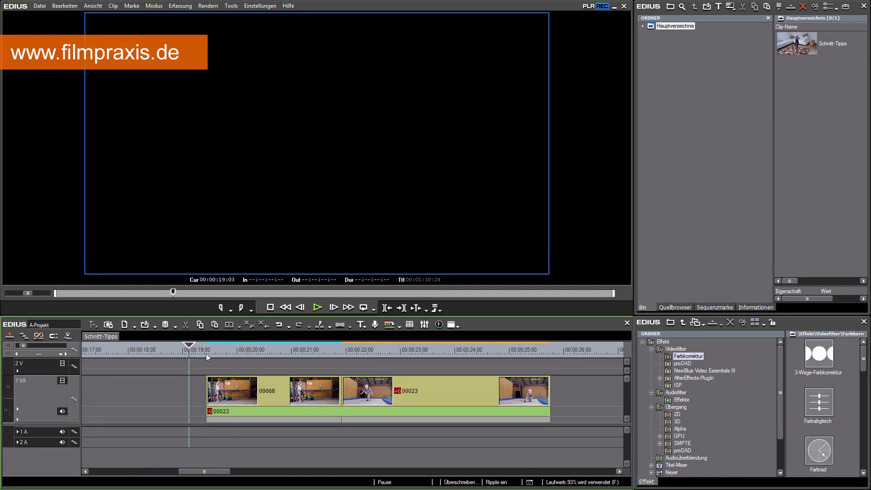
{"action": "left_click", "coordinate": [318, 308]}
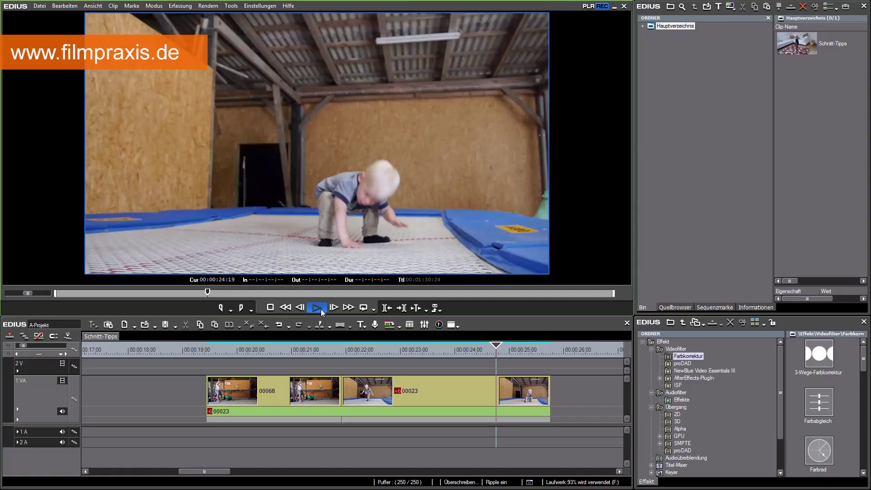
{"action": "left_click", "coordinate": [255, 350]}
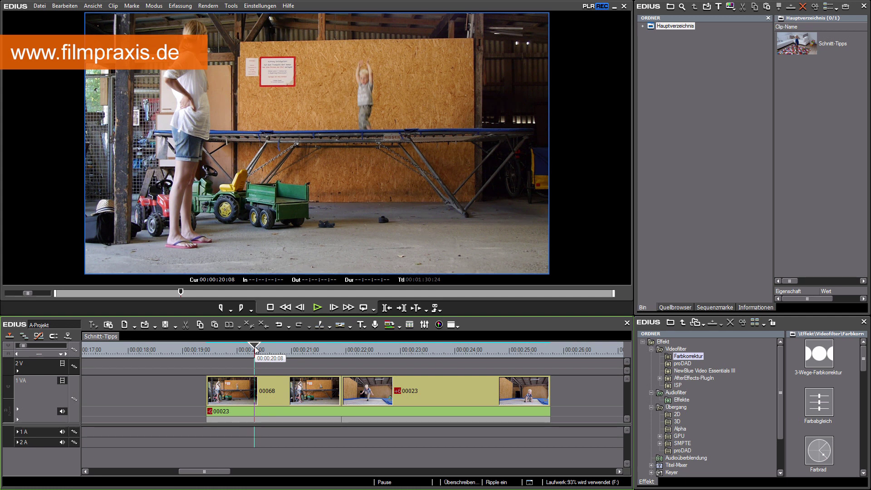
- Step frame by frame back and forth across the cut between trampoline clips 00068 and 00023 to examine the movement match
{"action": "left_click", "coordinate": [327, 356]}
{"action": "key", "text": "Right"}
{"action": "key", "text": "Right"}
{"action": "key", "text": "Right"}
{"action": "key", "text": "Right"}
{"action": "key", "text": "Right"}
{"action": "key", "text": "Right"}
{"action": "key", "text": "Right"}
{"action": "key", "text": "Right"}
{"action": "key", "text": "Right"}
{"action": "key", "text": "Right"}
{"action": "key", "text": "Right"}
{"action": "key", "text": "Right"}
{"action": "key", "text": "Right"}
{"action": "key", "text": "Right"}
{"action": "key", "text": "Left"}
{"action": "key", "text": "Left"}
{"action": "key", "text": "Left"}
{"action": "key", "text": "Left"}
{"action": "key", "text": "Left"}
{"action": "key", "text": "Left"}
{"action": "key", "text": "Left"}
{"action": "key", "text": "Left"}
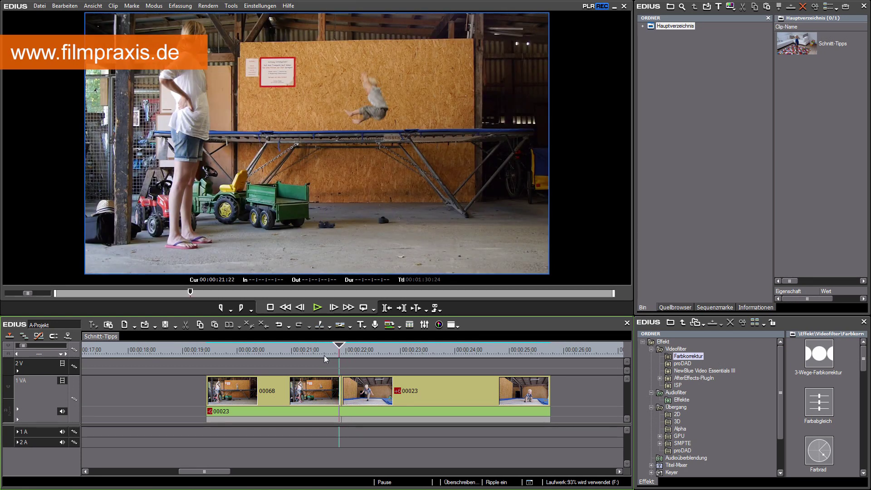
{"action": "key", "text": "Right"}
{"action": "key", "text": "Right"}
{"action": "key", "text": "Right"}
{"action": "key", "text": "Right"}
{"action": "key", "text": "Right"}
{"action": "key", "text": "Right"}
{"action": "key", "text": "Right"}
{"action": "key", "text": "Right"}
{"action": "key", "text": "Right"}
{"action": "key", "text": "Right"}
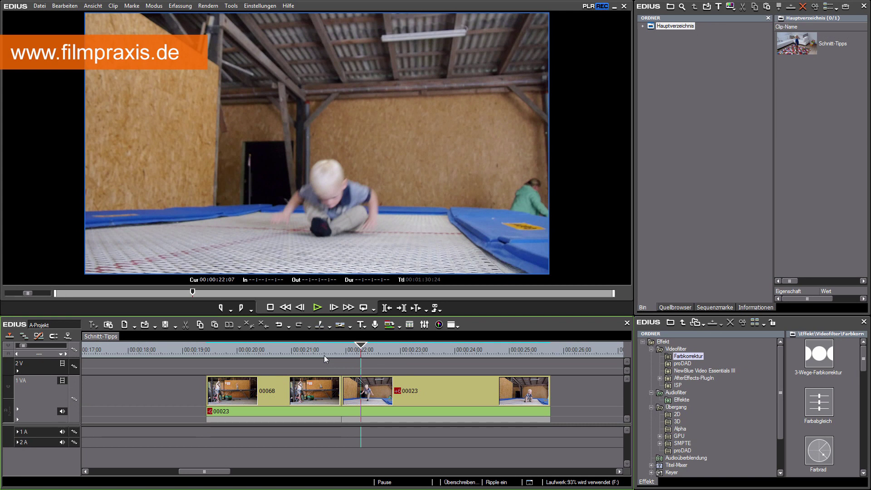
- Examine the wide trampoline shot just before the cut, and replay the cut from the middle of clip 00068
{"action": "left_click", "coordinate": [320, 353]}
{"action": "left_click_drag", "start_coordinate": [320, 352], "coordinate": [337, 345]}
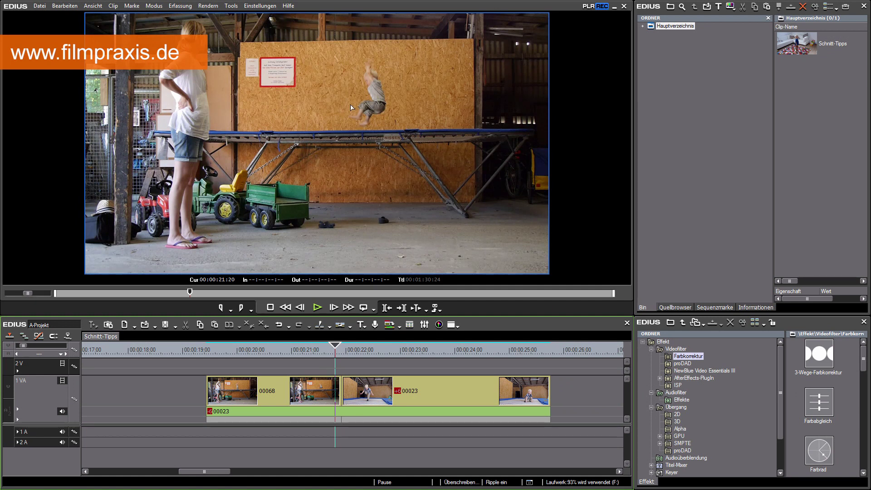
{"action": "left_click_drag", "start_coordinate": [383, 353], "coordinate": [272, 345]}
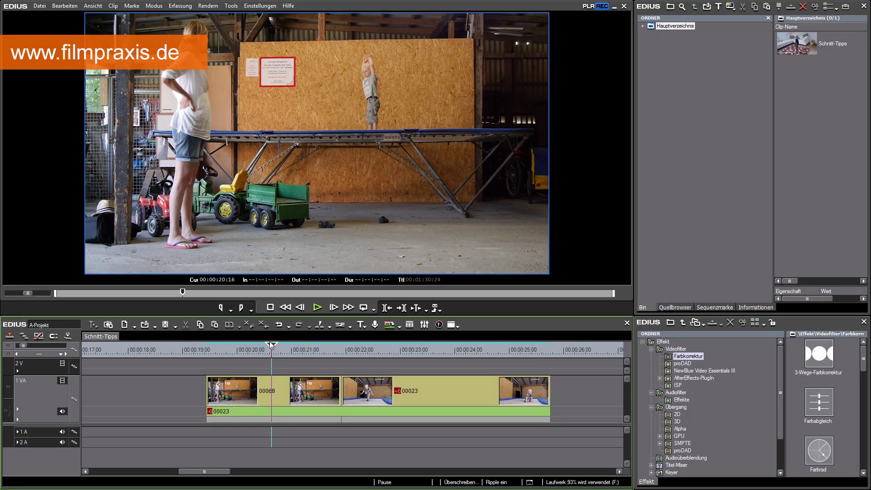
{"action": "left_click", "coordinate": [319, 309]}
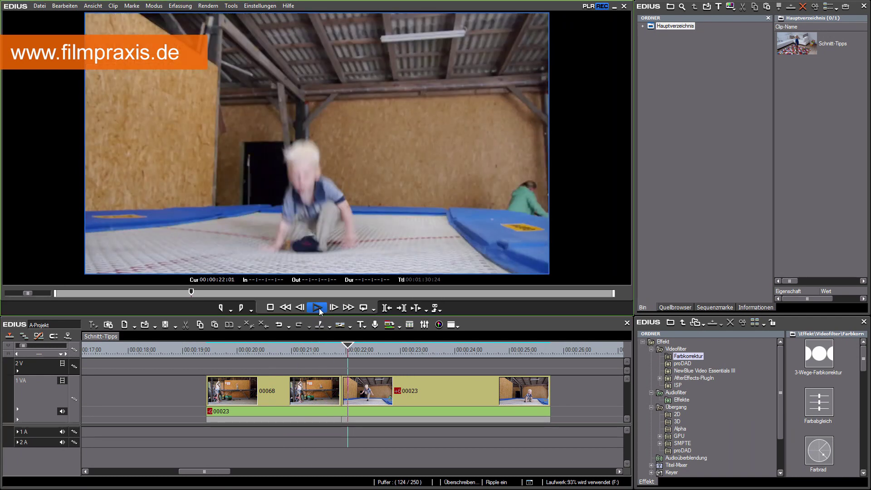
{"action": "left_click", "coordinate": [319, 309]}
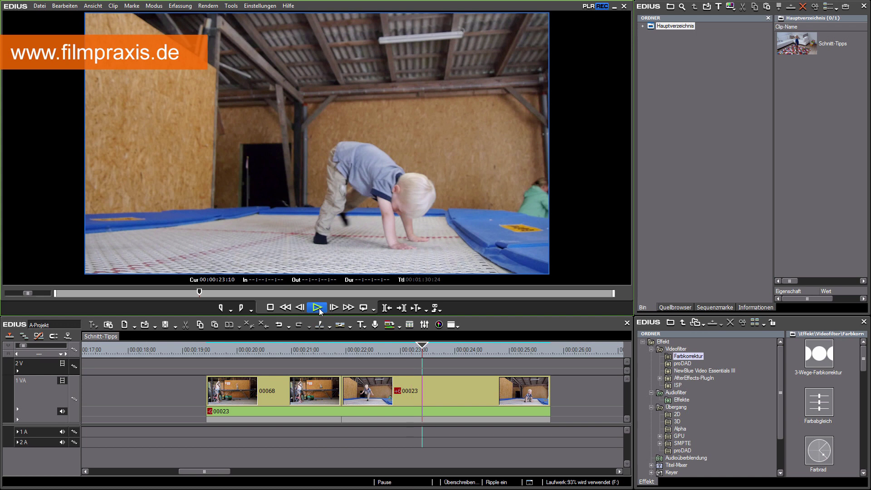
- Compare frames of the wide and low-angle trampoline shots, and play the following sequence into beach clip 00039
{"action": "left_click", "coordinate": [303, 350]}
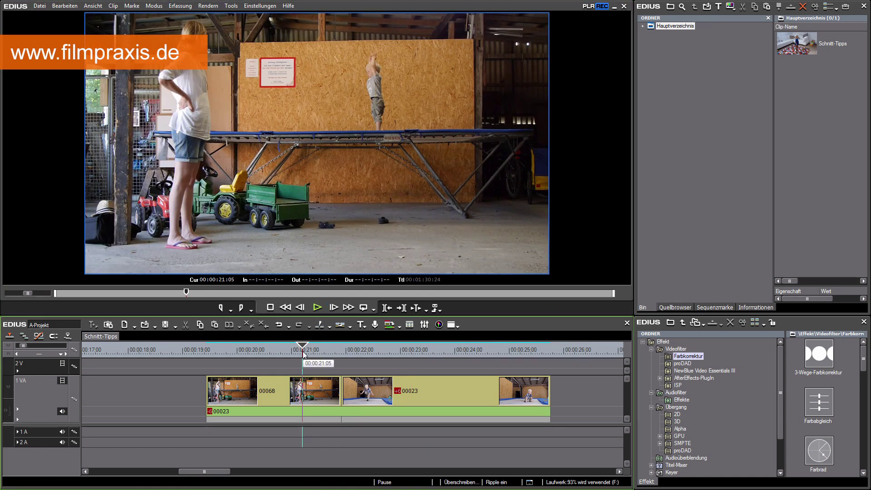
{"action": "left_click", "coordinate": [388, 354]}
{"action": "left_click", "coordinate": [401, 353]}
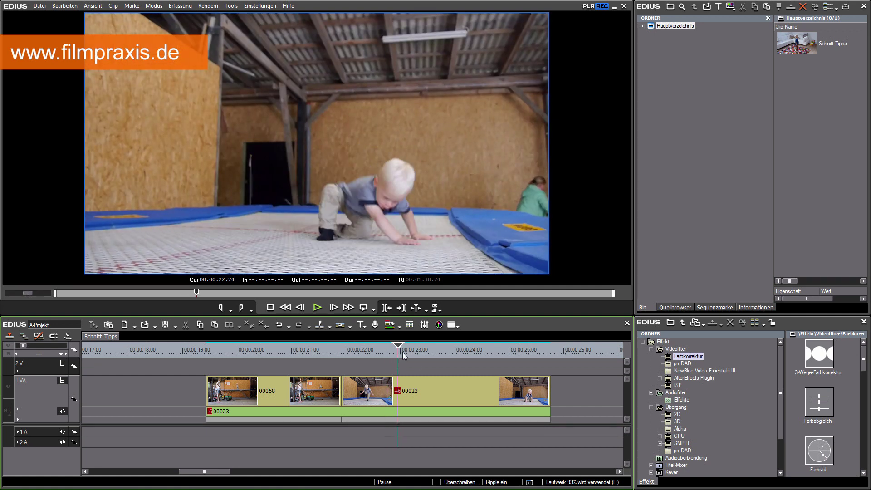
{"action": "left_click_drag", "start_coordinate": [402, 352], "coordinate": [202, 331]}
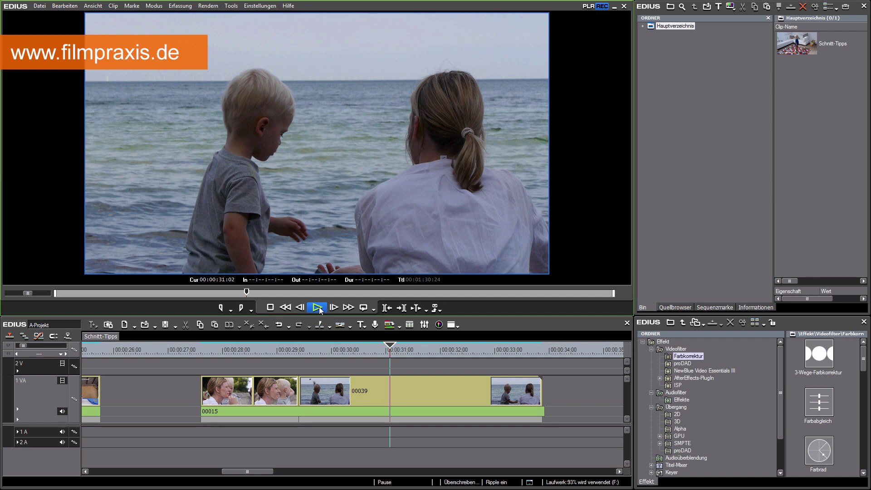
- Play the cut from beach clip 00039 to garden clip 00214 twice
{"action": "left_click_drag", "start_coordinate": [249, 474], "coordinate": [296, 474]}
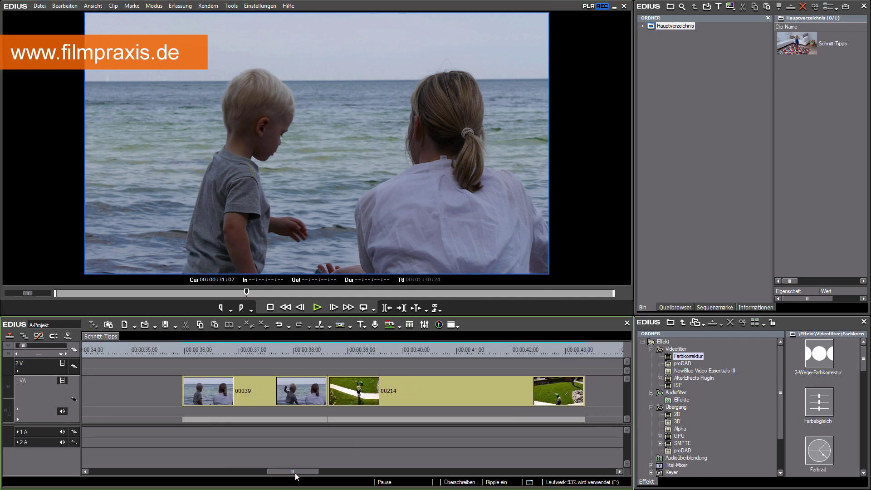
{"action": "left_click", "coordinate": [317, 307]}
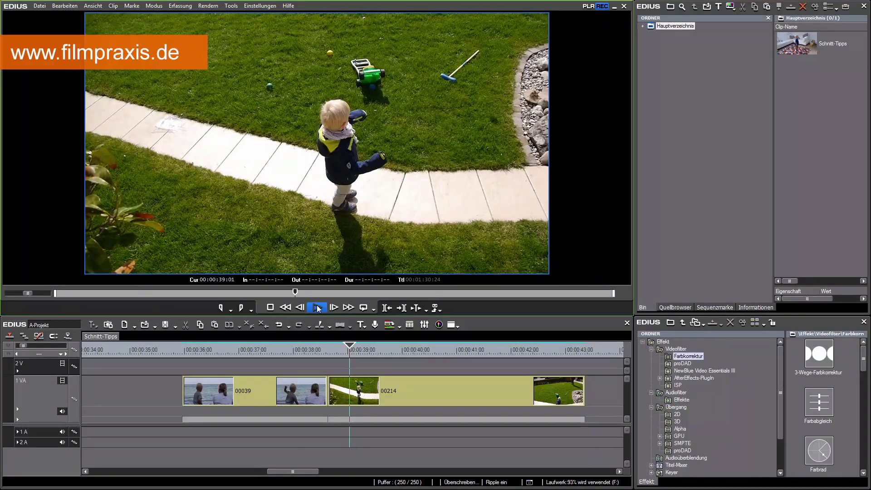
{"action": "left_click", "coordinate": [317, 308]}
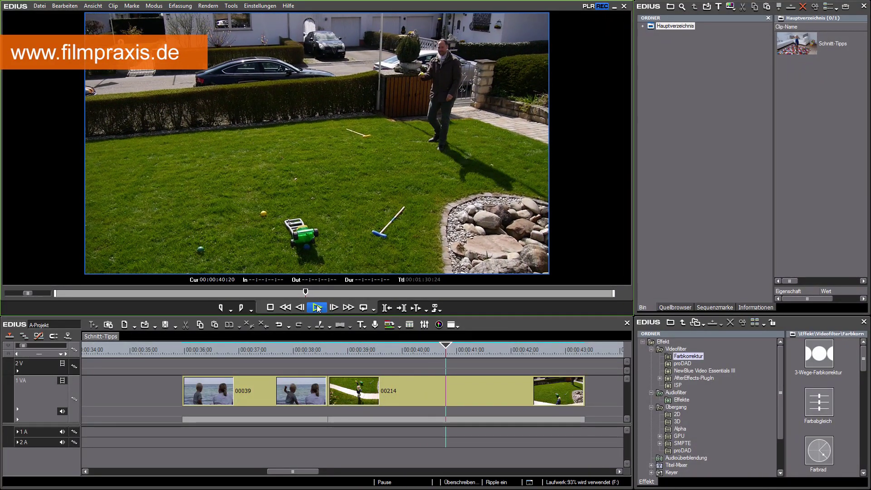
{"action": "left_click", "coordinate": [250, 351]}
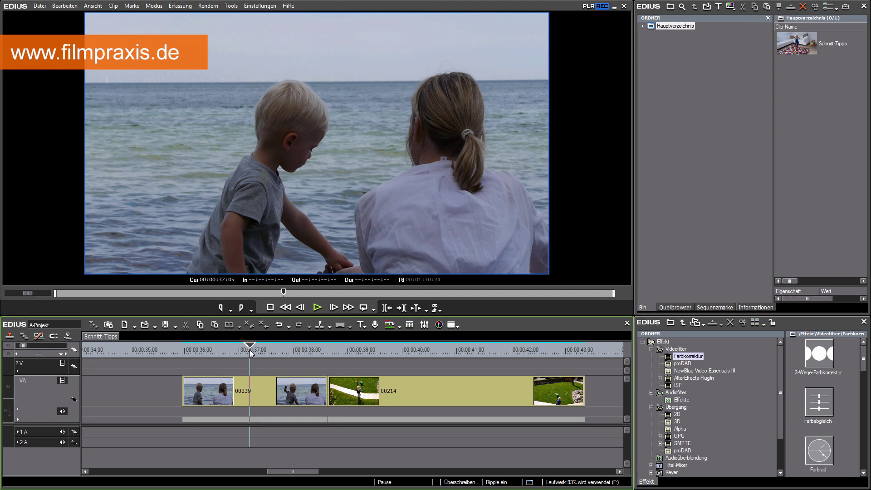
{"action": "left_click", "coordinate": [320, 308]}
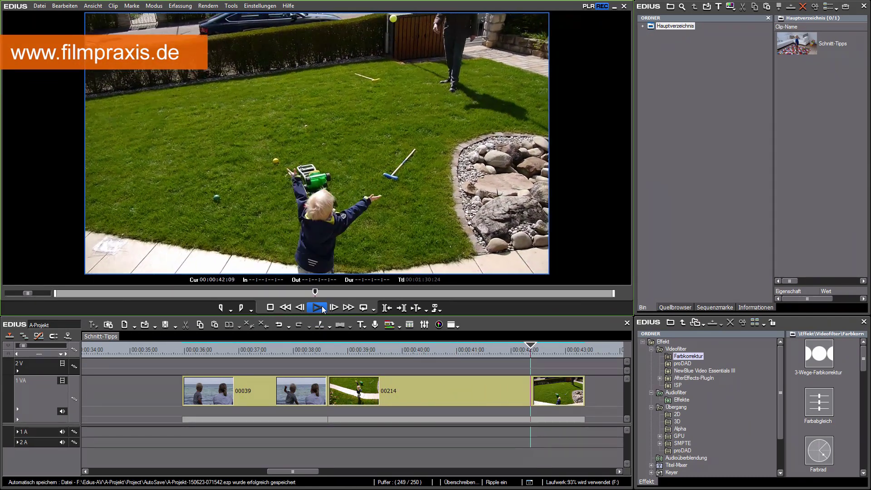
{"action": "left_click", "coordinate": [319, 308]}
- Play clips 01 and 02 from before the mirror shot, and scrub through to the door-opening moment in clip 02
{"action": "left_click_drag", "start_coordinate": [308, 472], "coordinate": [376, 481]}
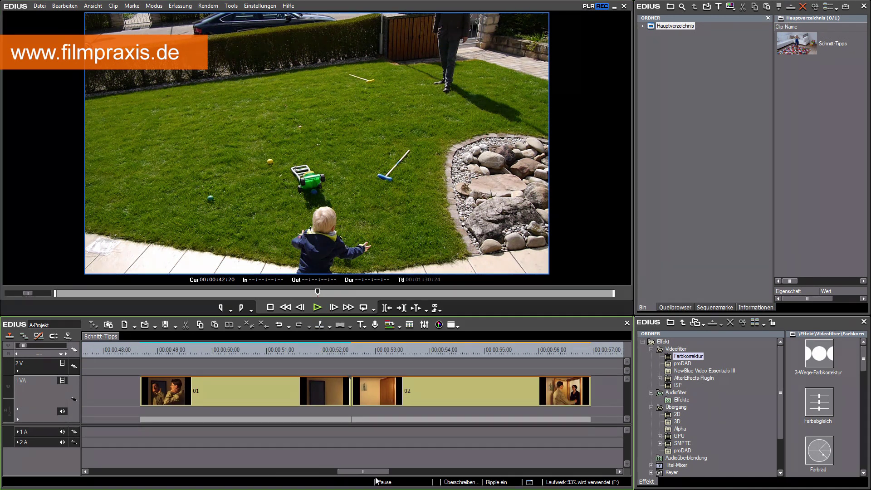
{"action": "left_click", "coordinate": [126, 349]}
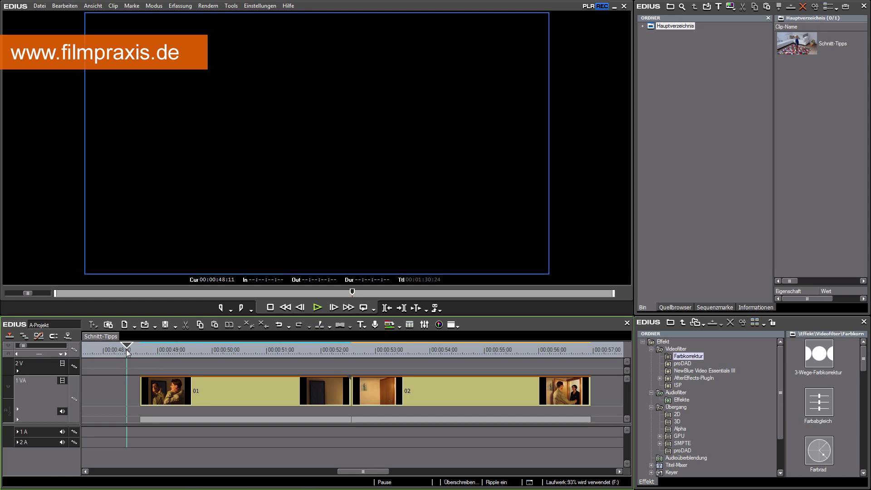
{"action": "left_click", "coordinate": [320, 309]}
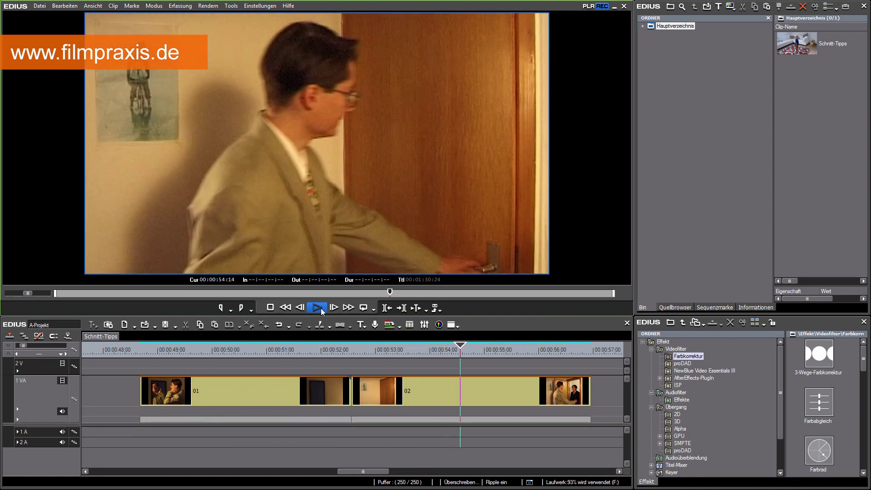
{"action": "left_click", "coordinate": [318, 308]}
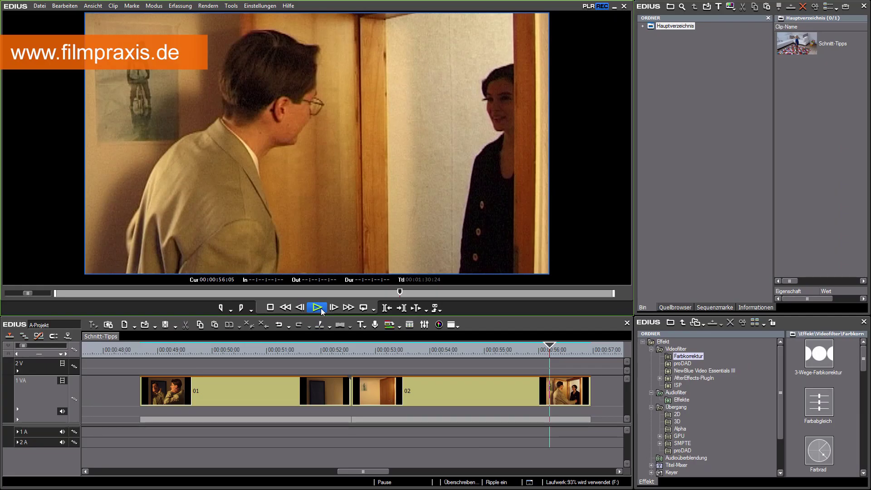
{"action": "left_click_drag", "start_coordinate": [238, 353], "coordinate": [491, 385]}
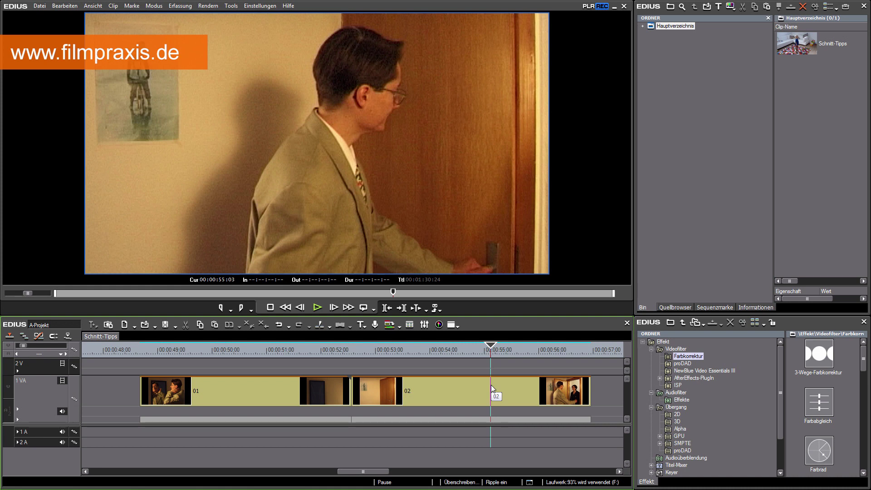
- Replay the cut from the mirror shot to the door shot from the gap before clip 01
{"action": "left_click", "coordinate": [129, 353]}
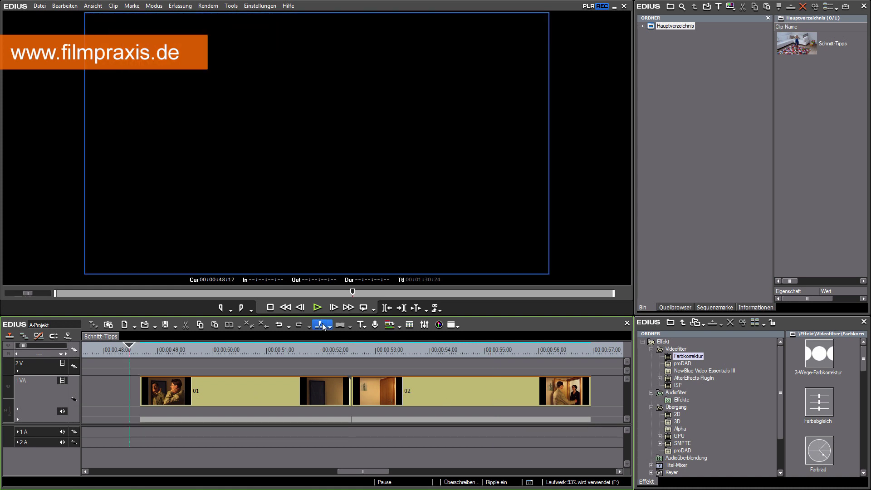
{"action": "left_click", "coordinate": [318, 308]}
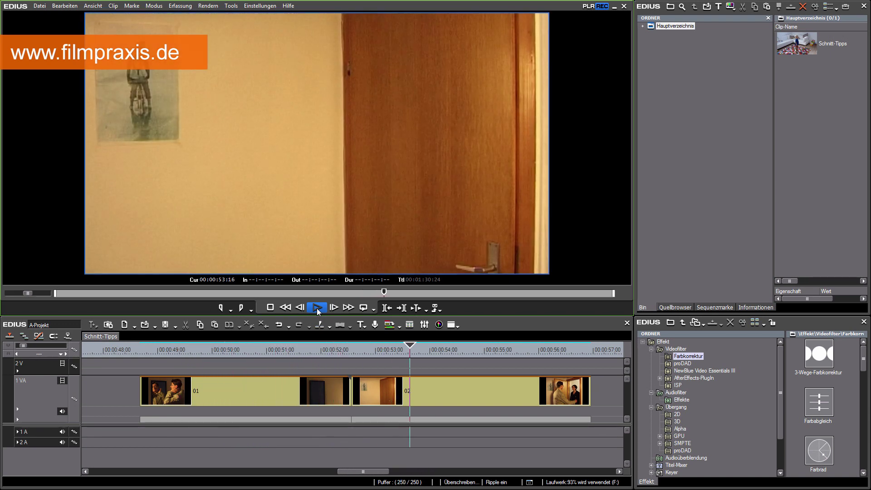
{"action": "left_click", "coordinate": [317, 308]}
- Replay the mirror-to-door sequence twice more from early in clip 01
{"action": "left_click", "coordinate": [181, 350]}
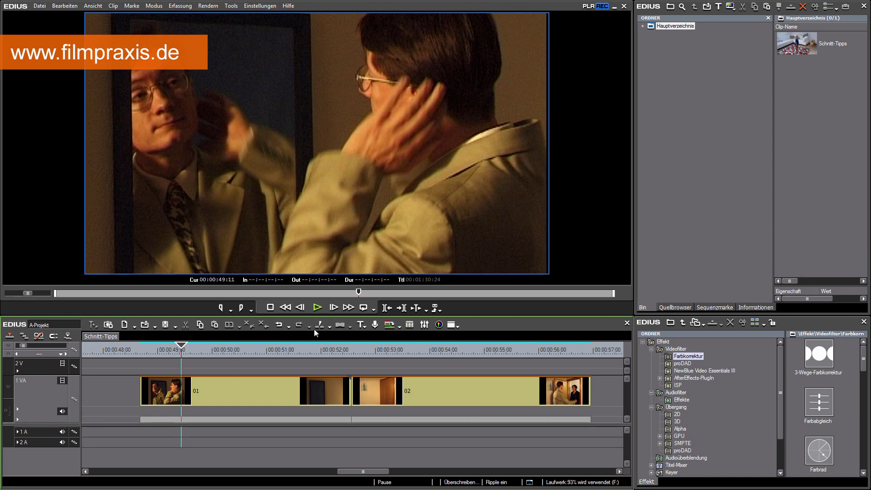
{"action": "left_click", "coordinate": [319, 310]}
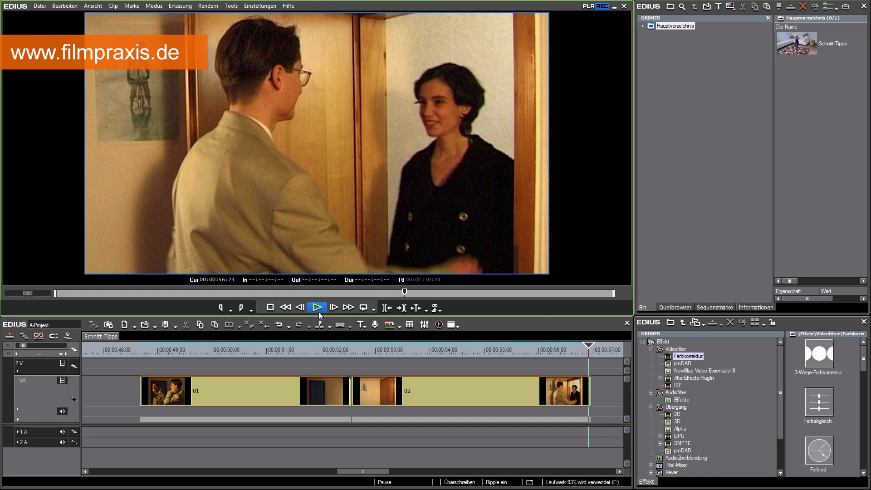
{"action": "left_click", "coordinate": [202, 353]}
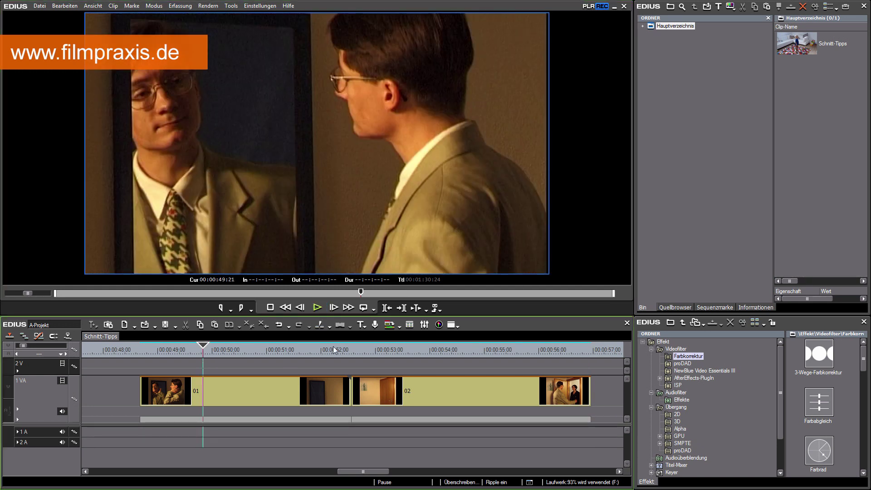
{"action": "left_click", "coordinate": [319, 311]}
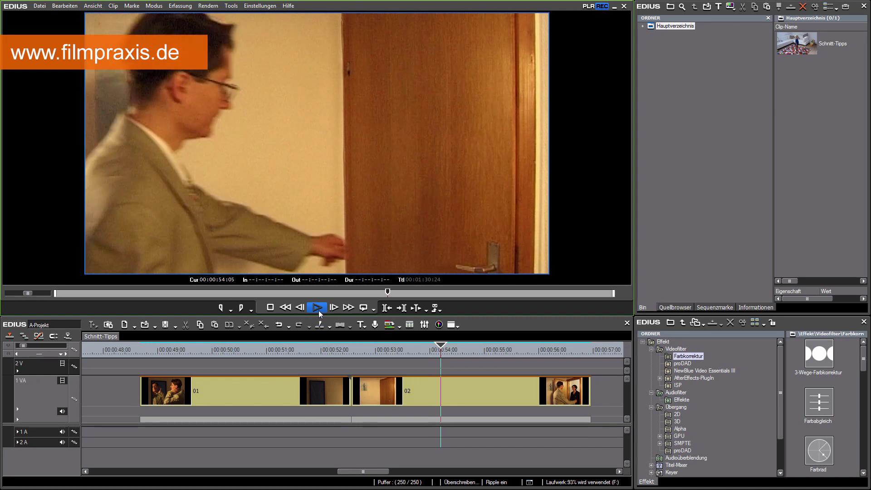
{"action": "left_click", "coordinate": [319, 313]}
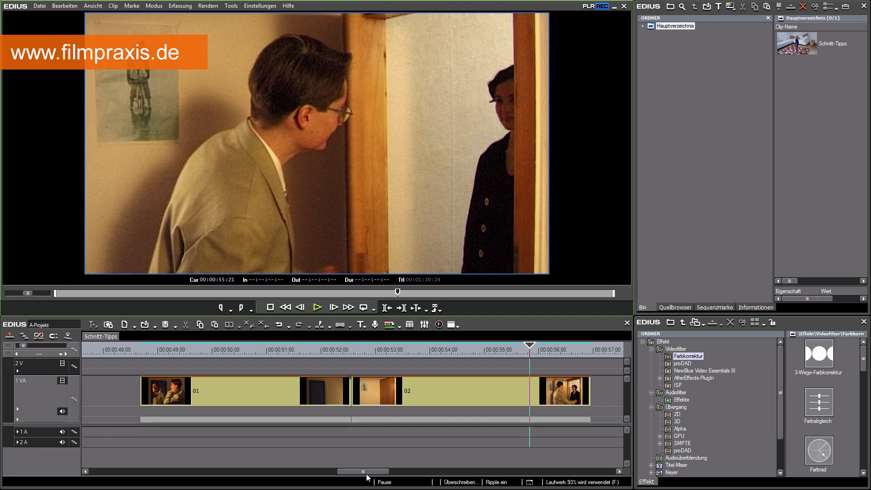
- Copy mirror clip 01 and door clip 02 together into the empty stretch of the 1 VA track after the originals
{"action": "left_click_drag", "start_coordinate": [367, 473], "coordinate": [376, 475]}
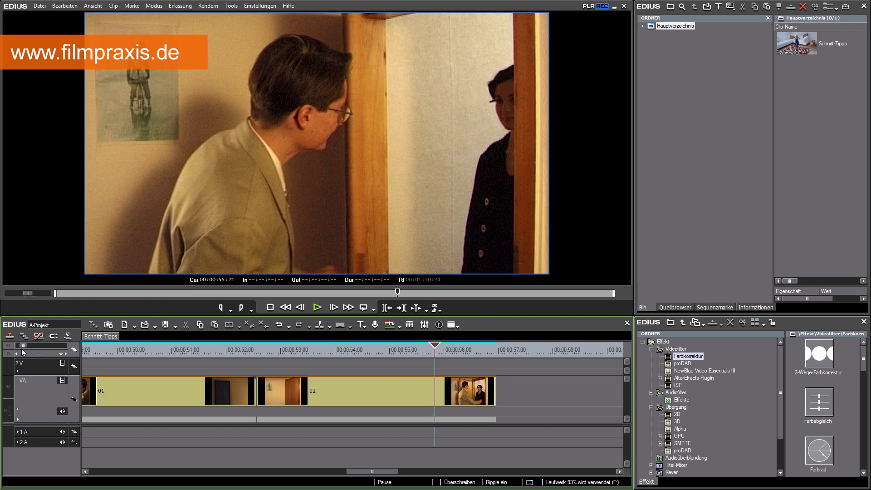
{"action": "left_click_drag", "start_coordinate": [24, 346], "coordinate": [29, 348]}
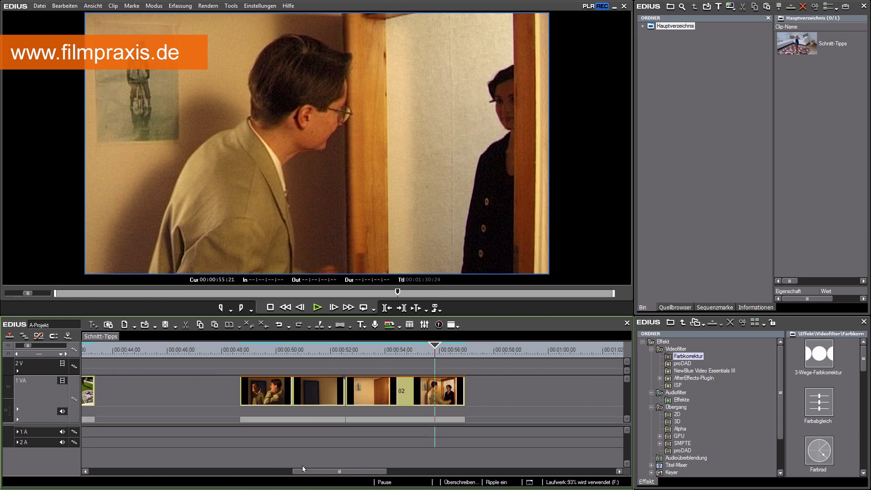
{"action": "left_click_drag", "start_coordinate": [306, 471], "coordinate": [328, 475]}
{"action": "left_click_drag", "start_coordinate": [187, 364], "coordinate": [402, 427]}
{"action": "left_click_drag", "start_coordinate": [218, 385], "coordinate": [470, 405]}
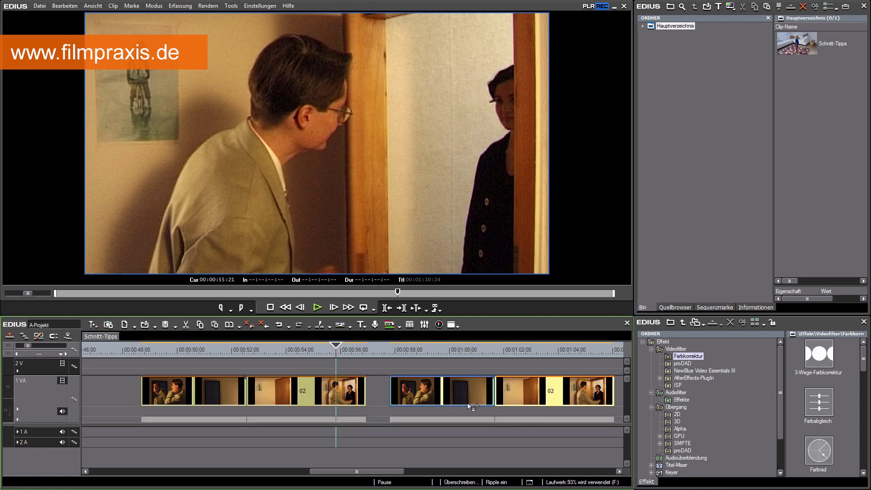
- Trim the end of the copied clip 01 to 00:00:59:21, as the man leaves the frame, and delete the gap before clip 02
{"action": "left_click_drag", "start_coordinate": [383, 476], "coordinate": [411, 475]}
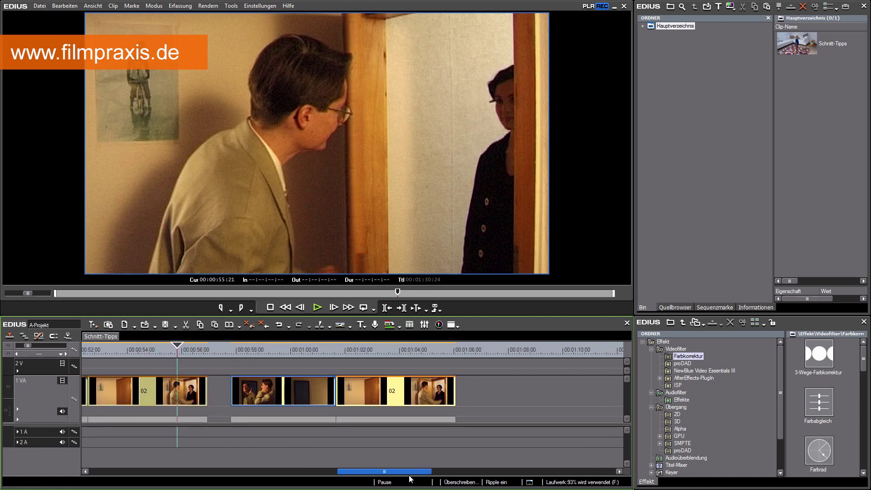
{"action": "left_click_drag", "start_coordinate": [247, 353], "coordinate": [284, 360]}
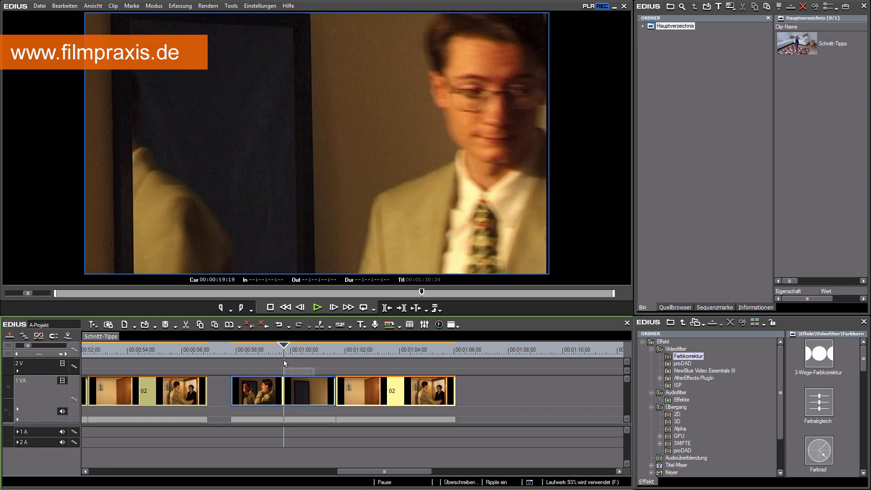
{"action": "key", "text": "Right"}
{"action": "key", "text": "Right"}
{"action": "left_click_drag", "start_coordinate": [285, 363], "coordinate": [290, 359]}
{"action": "key", "text": "Left"}
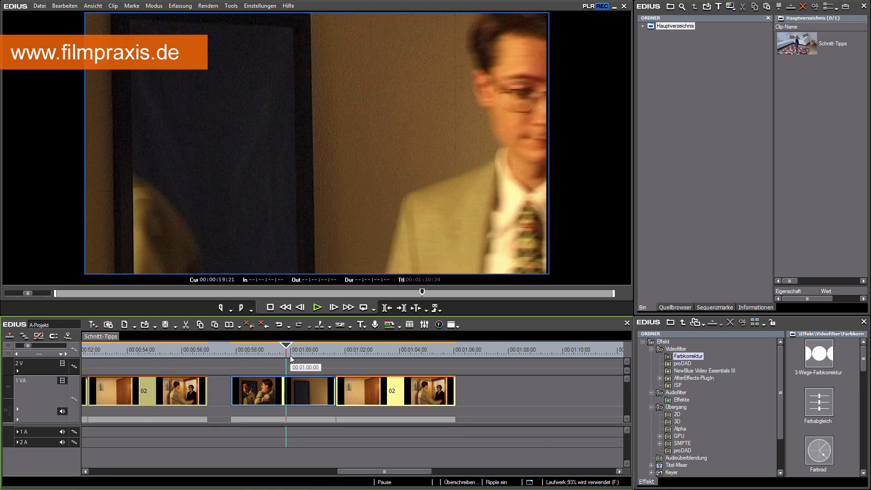
{"action": "key", "text": "alt+bracketright"}
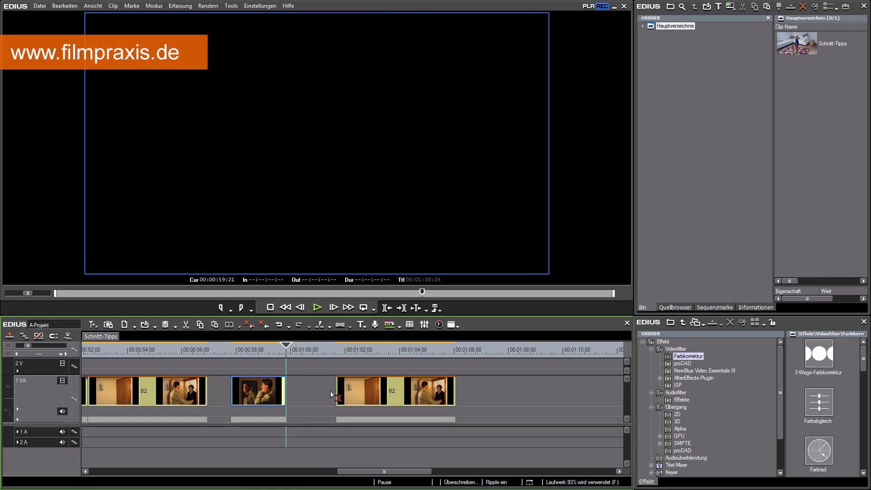
{"action": "left_click", "coordinate": [331, 395]}
{"action": "key", "text": "Delete"}
- Trim the start of the copied clip 02 to 00:01:01:08, as the man enters the frame, and close the gap to clip 01
{"action": "left_click", "coordinate": [304, 350]}
{"action": "left_click_drag", "start_coordinate": [304, 354], "coordinate": [325, 364]}
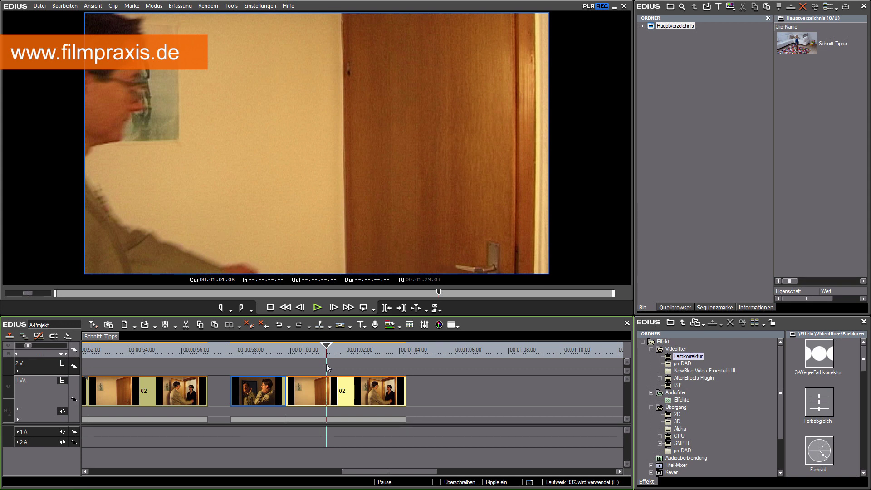
{"action": "key", "text": "n"}
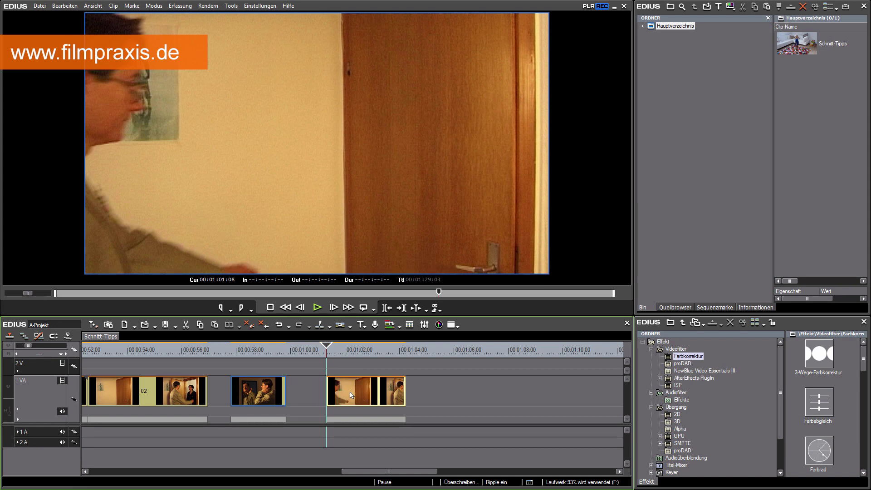
- Play the shortened mirror-to-door sequence from the start of the copied clip 01
{"action": "left_click", "coordinate": [235, 352]}
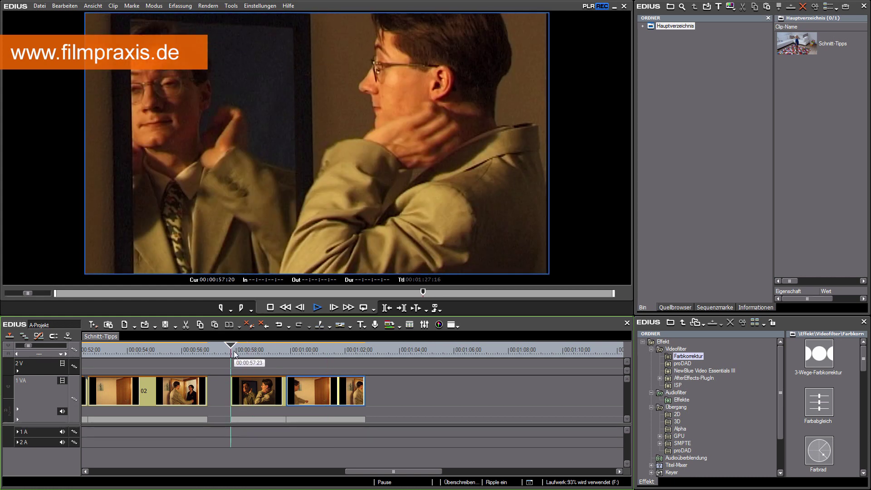
{"action": "key", "text": "space"}
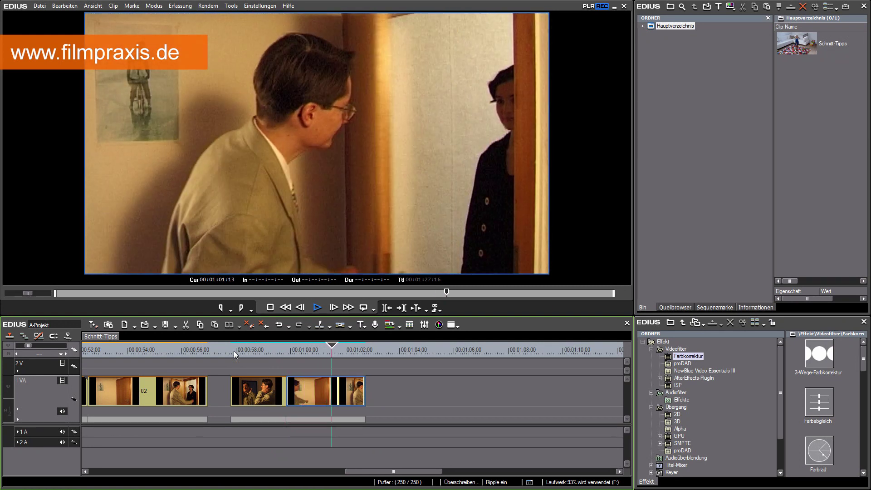
{"action": "key", "text": "space"}
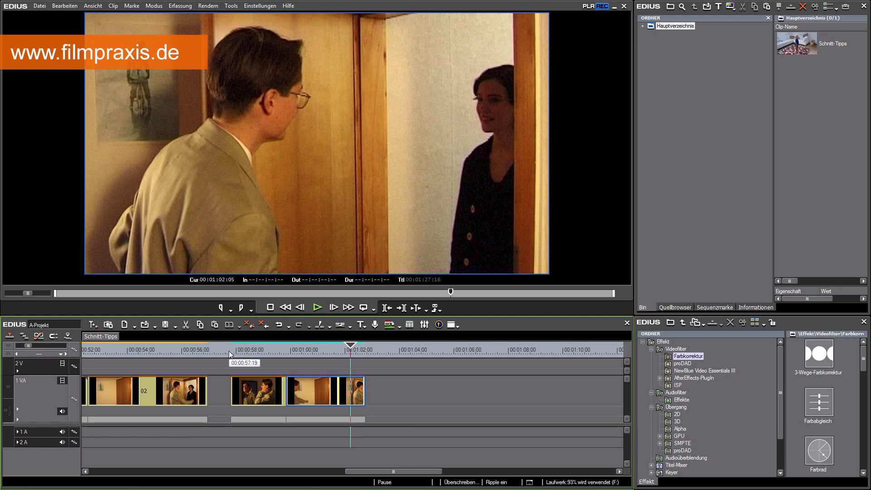
- Replay the shortened mirror-to-door sequence once in full screen and once in the normal preview
{"action": "left_click", "coordinate": [229, 350]}
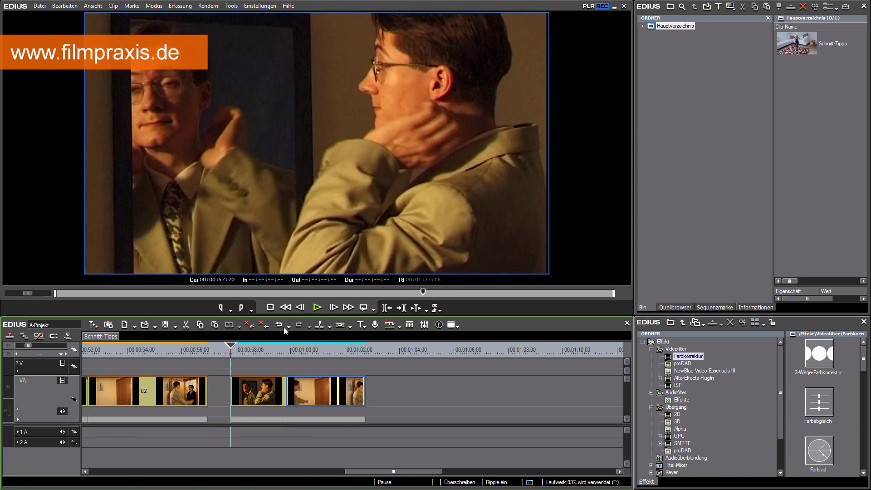
{"action": "key", "text": "F11"}
{"action": "key", "text": "space"}
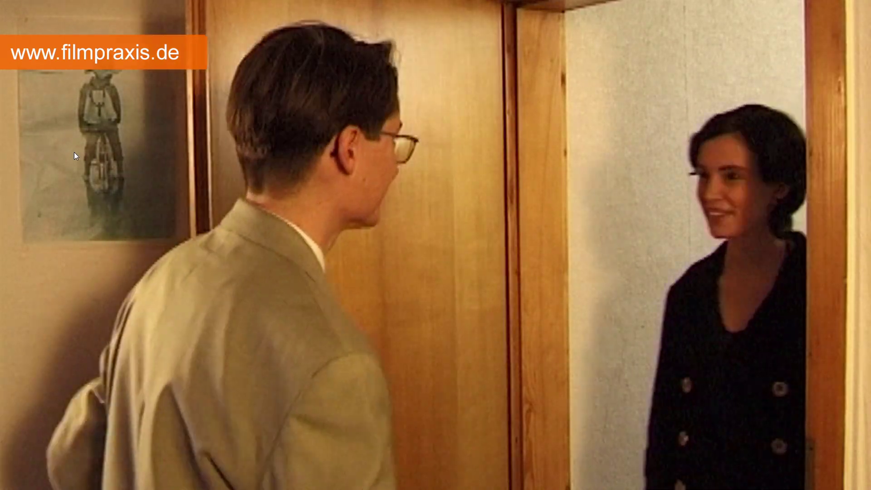
{"action": "key", "text": "Escape"}
{"action": "left_click", "coordinate": [239, 356]}
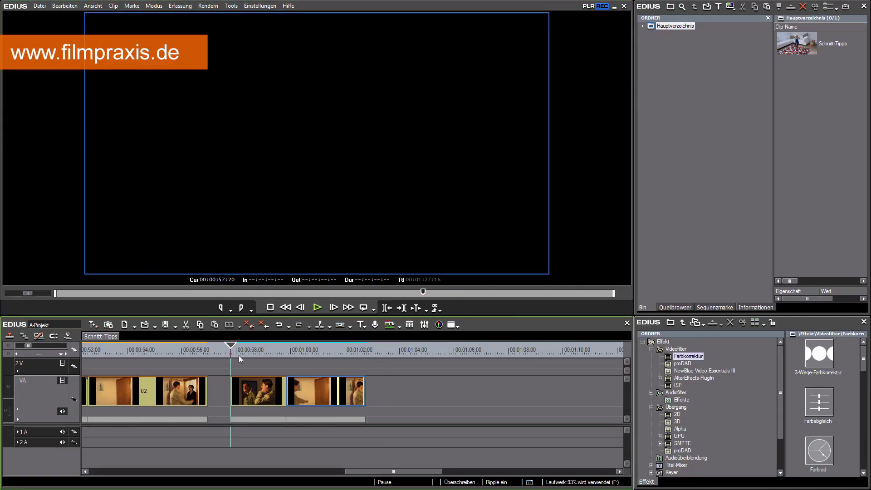
{"action": "key", "text": "space"}
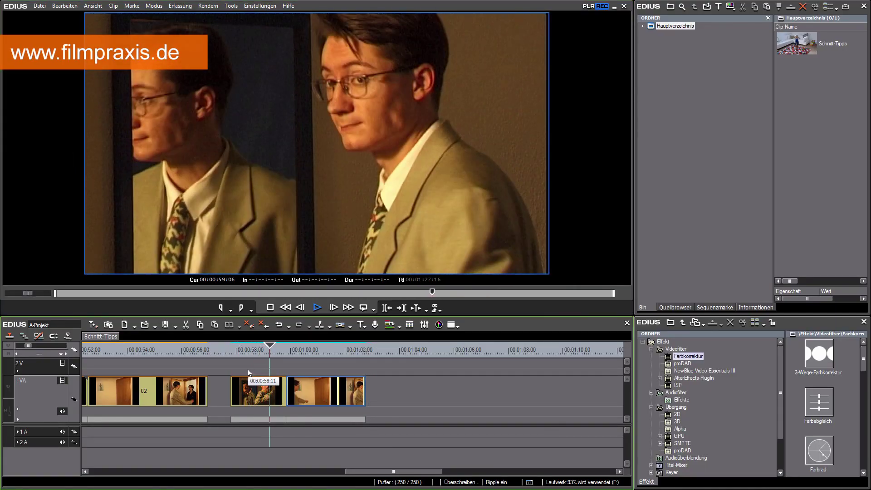
- Examine the man's movement frame by frame on both sides of the cut between the copied clips 01 and 02
{"action": "left_click", "coordinate": [285, 351]}
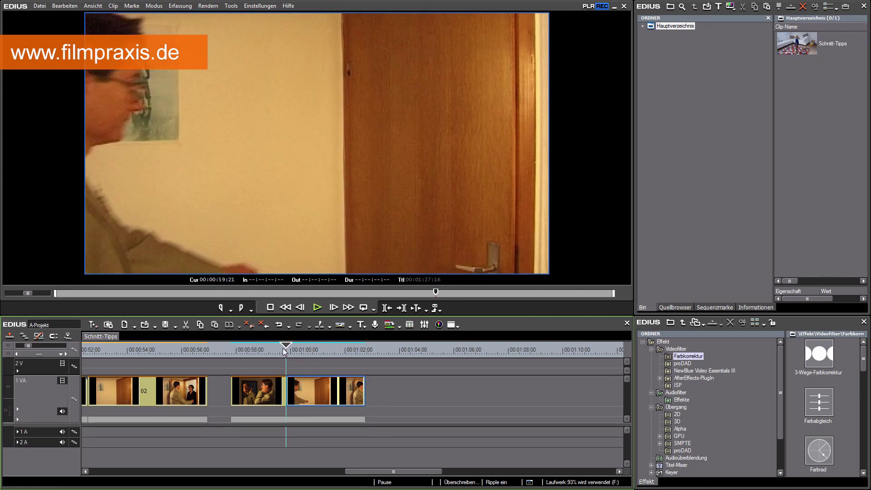
{"action": "left_click", "coordinate": [285, 352]}
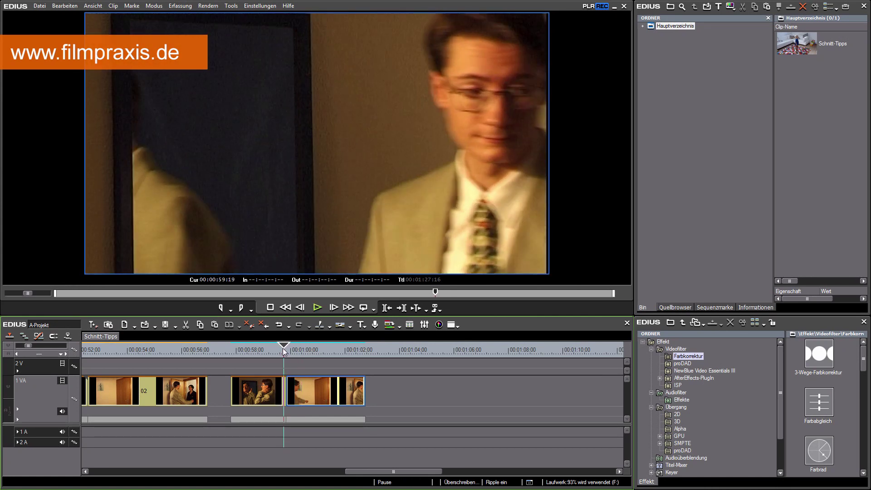
{"action": "left_click_drag", "start_coordinate": [285, 351], "coordinate": [284, 352]}
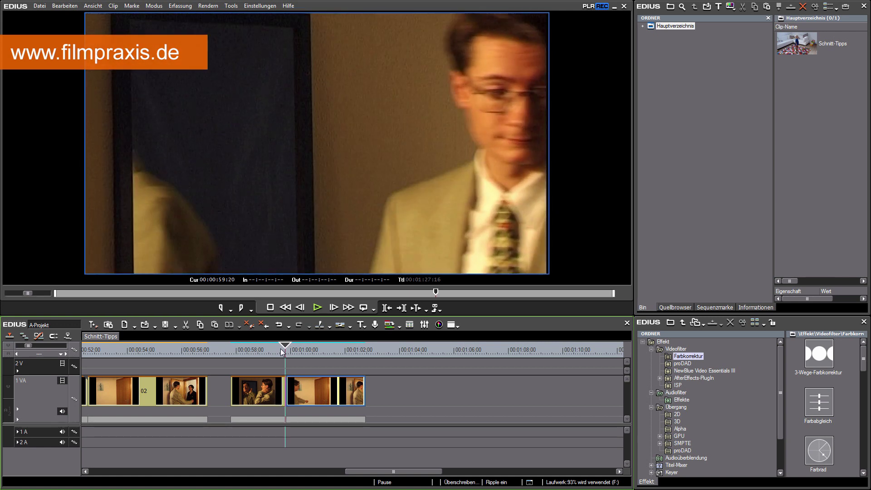
{"action": "key", "text": "Right"}
{"action": "key", "text": "Right"}
{"action": "key", "text": "Right"}
{"action": "key", "text": "Left"}
{"action": "key", "text": "Left"}
{"action": "key", "text": "Left"}
{"action": "key", "text": "Right"}
{"action": "key", "text": "Right"}
{"action": "key", "text": "Right"}
{"action": "key", "text": "Right"}
{"action": "key", "text": "Right"}
{"action": "key", "text": "Right"}
{"action": "key", "text": "Right"}
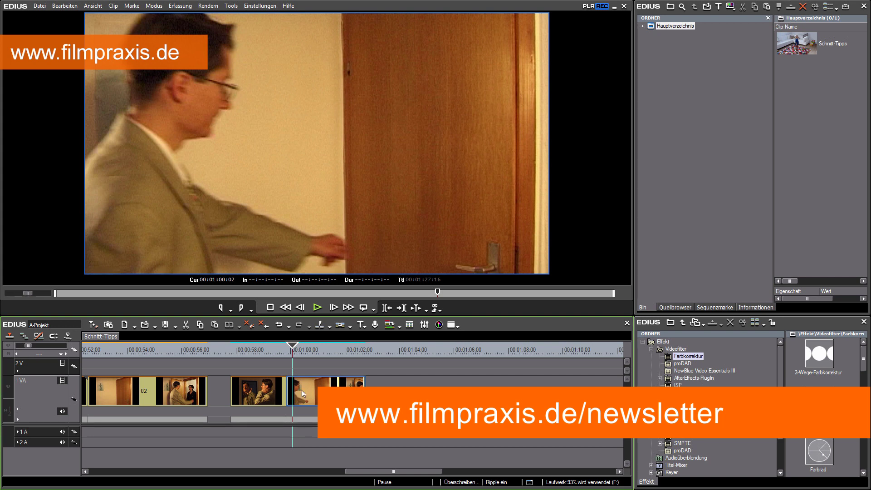
- Play the clips Junge_01 and Junge_02 further along the sequence and return to 00:01:18:01 in Junge_01
{"action": "left_click_drag", "start_coordinate": [358, 470], "coordinate": [469, 487]}
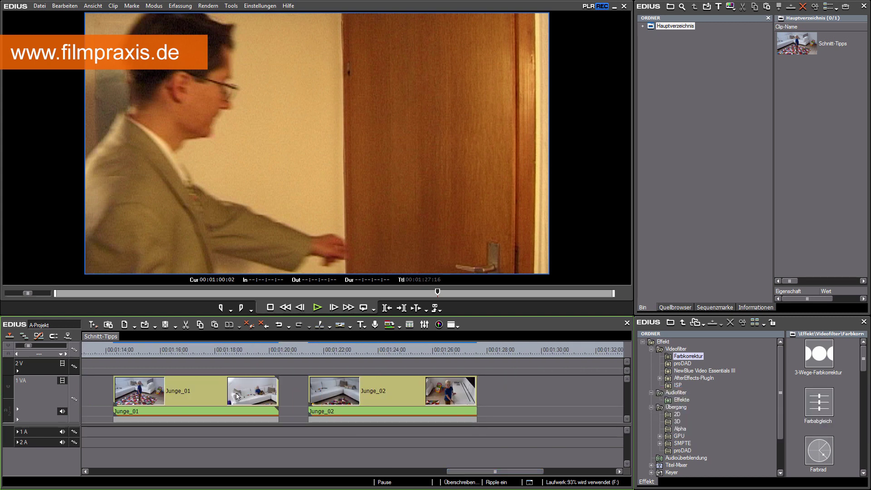
{"action": "left_click", "coordinate": [127, 347]}
{"action": "left_click", "coordinate": [318, 308]}
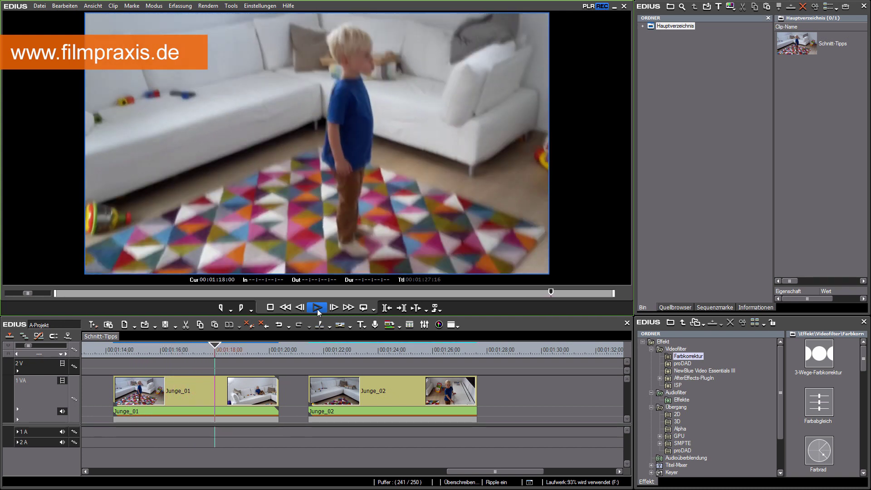
{"action": "left_click", "coordinate": [317, 307]}
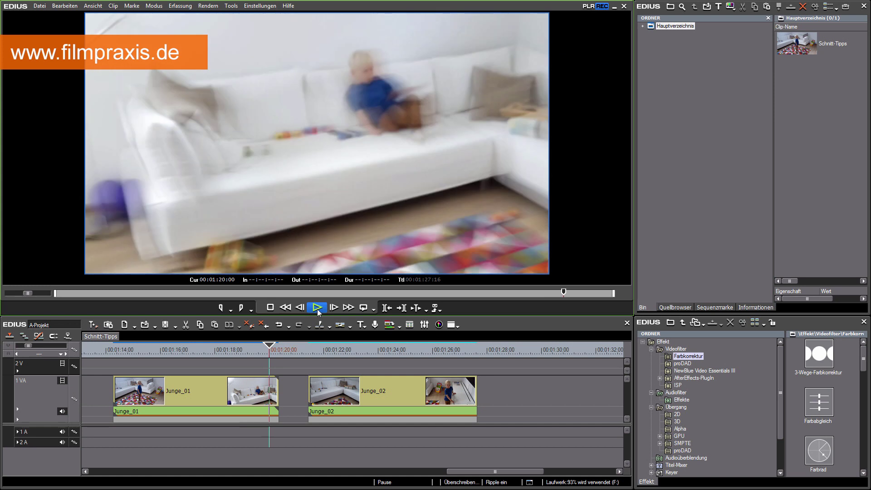
{"action": "left_click", "coordinate": [318, 308]}
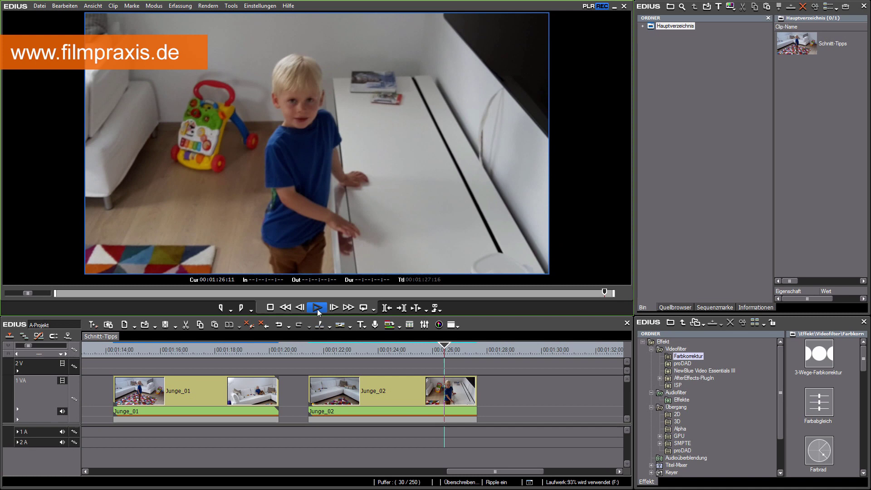
{"action": "left_click", "coordinate": [317, 308]}
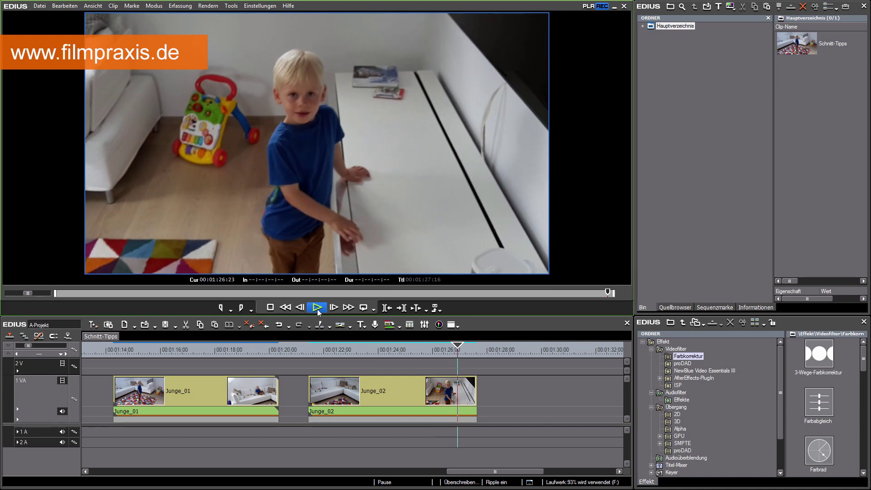
{"action": "left_click_drag", "start_coordinate": [218, 352], "coordinate": [316, 385]}
{"action": "left_click", "coordinate": [215, 349]}
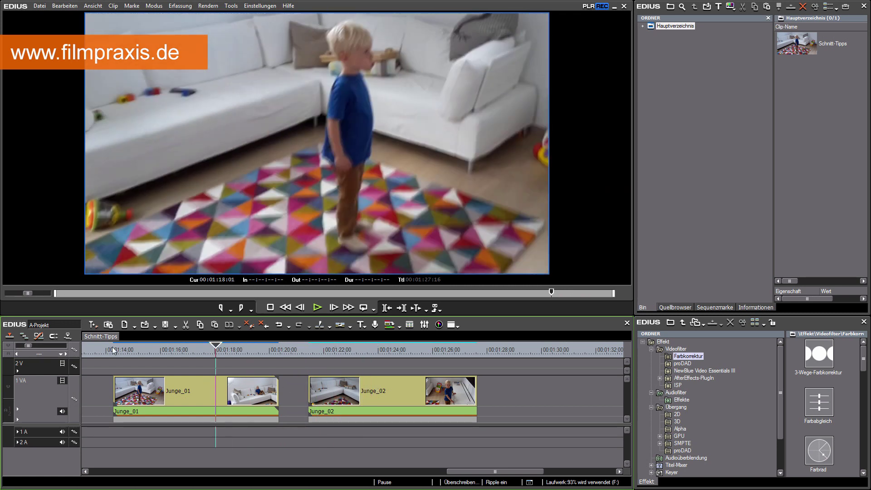
- Switch the timeline to insert mode and trim the end of Junge_01 to 00:01:19:15, where the dark shape covers most of the frame
{"action": "left_click", "coordinate": [9, 336]}
{"action": "left_click_drag", "start_coordinate": [213, 349], "coordinate": [251, 361]}
{"action": "key", "text": "Right"}
{"action": "key", "text": "Right"}
{"action": "key", "text": "Right"}
{"action": "key", "text": "Right"}
{"action": "key", "text": "Right"}
{"action": "key", "text": "Right"}
{"action": "key", "text": "Right"}
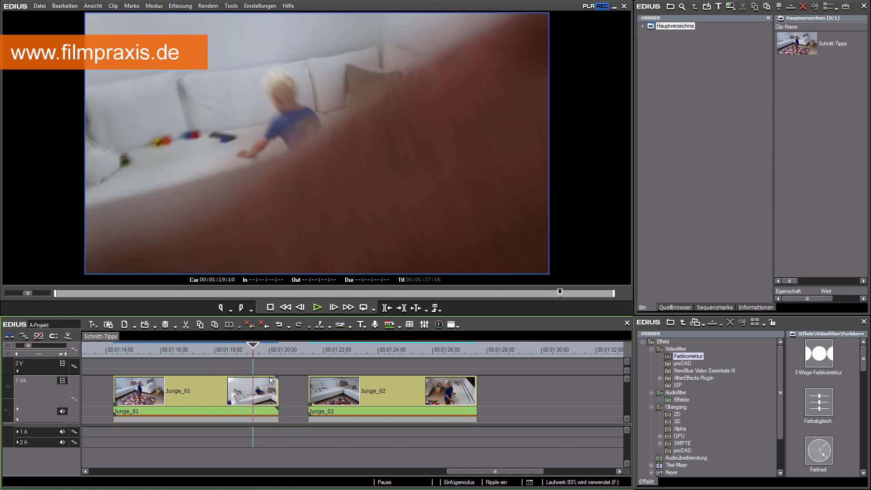
{"action": "key", "text": "Left"}
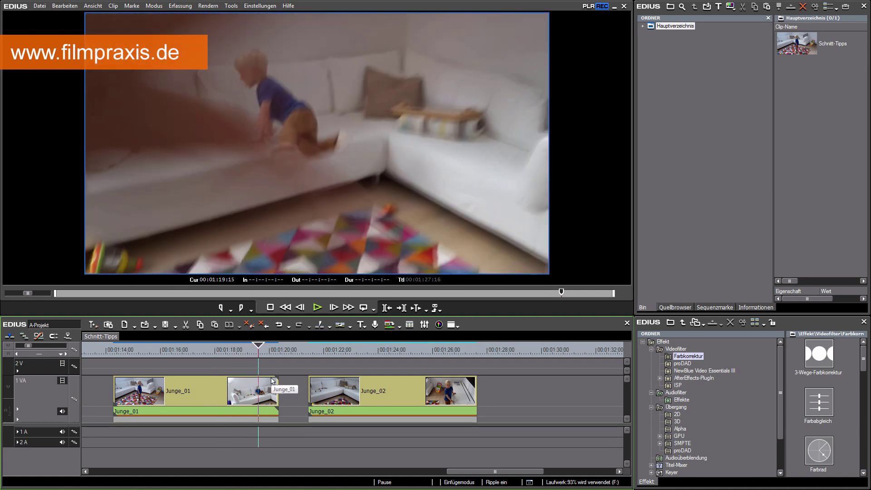
{"action": "key", "text": "Right"}
{"action": "key", "text": "Left"}
{"action": "key", "text": "Right"}
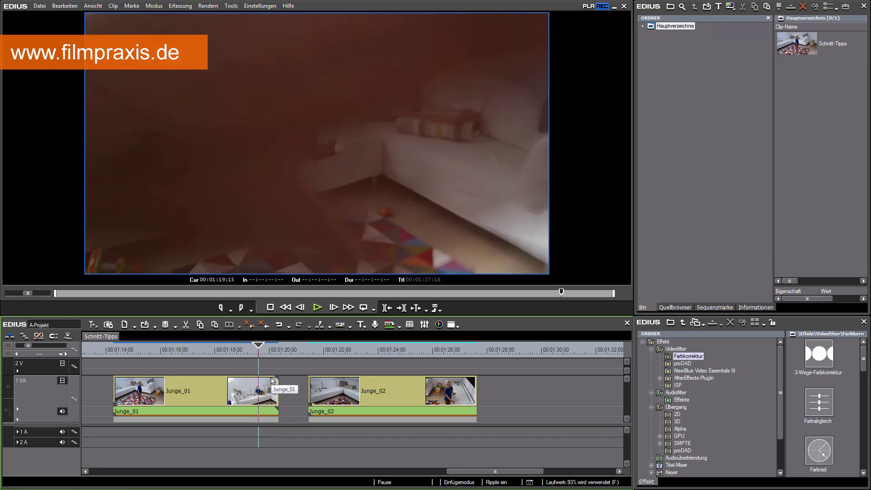
{"action": "key", "text": "m"}
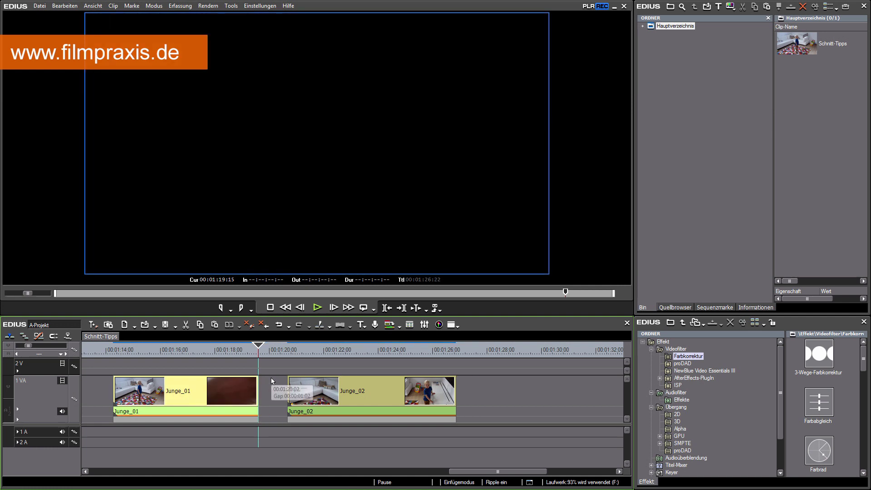
- Trim the start of Junge_02 to 00:01:22:15, where the dark shape covers the frame, and attach the clip directly to Junge_01
{"action": "left_click", "coordinate": [288, 353]}
{"action": "left_click_drag", "start_coordinate": [293, 352], "coordinate": [339, 383]}
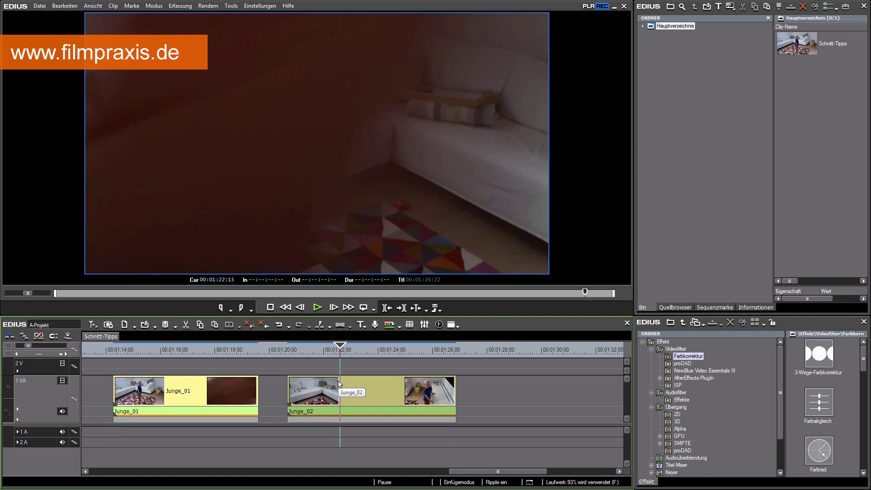
{"action": "key", "text": "n"}
{"action": "left_click_drag", "start_coordinate": [338, 389], "coordinate": [305, 383]}
- Play the hidden cut from Junge_01 to Junge_02, starting shortly before the join
{"action": "left_click", "coordinate": [229, 350]}
{"action": "key", "text": "space"}
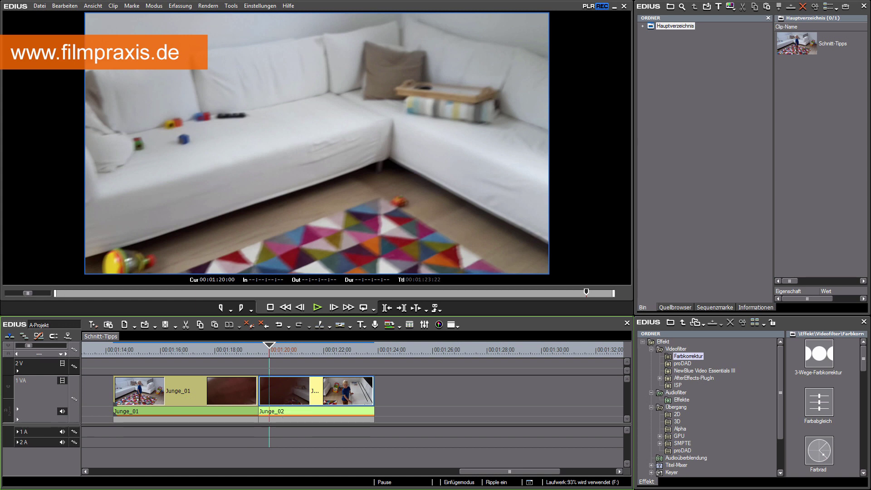
- Set the timeline back to overwrite mode and expand the 1 VA track to show the audio waveforms of both Junge clips
{"action": "left_click", "coordinate": [9, 338]}
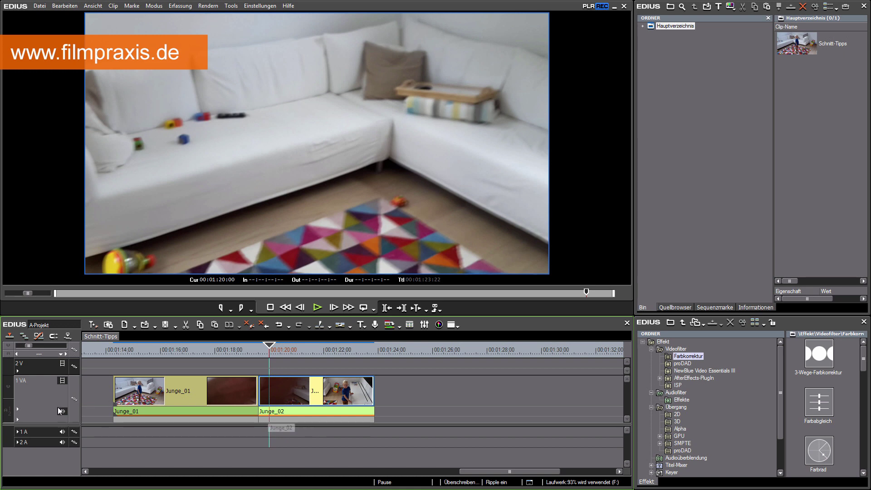
{"action": "left_click", "coordinate": [17, 409]}
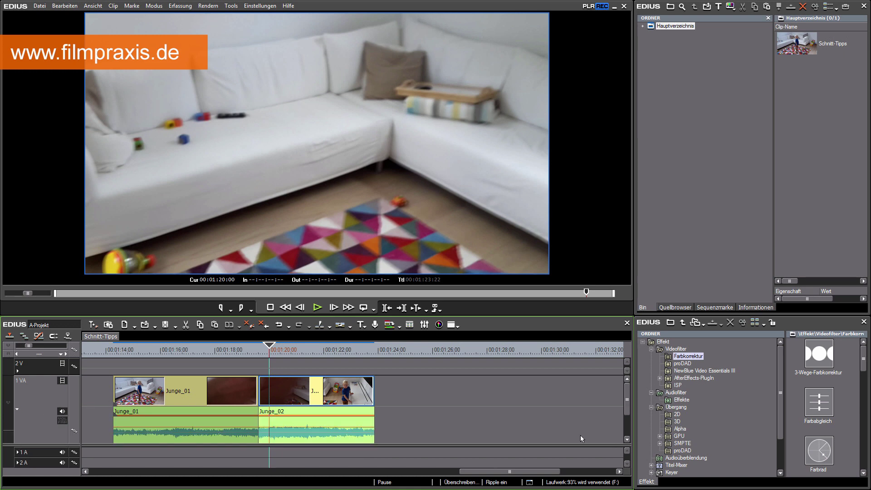
{"action": "left_click_drag", "start_coordinate": [545, 474], "coordinate": [531, 475]}
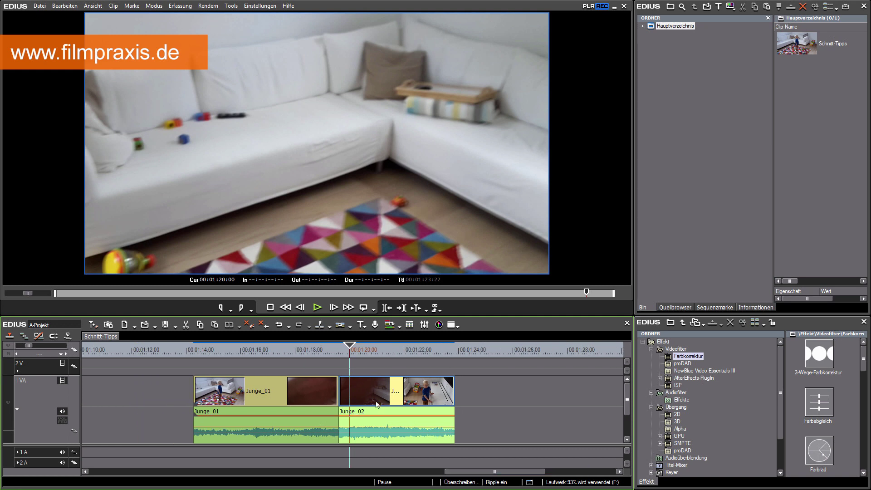